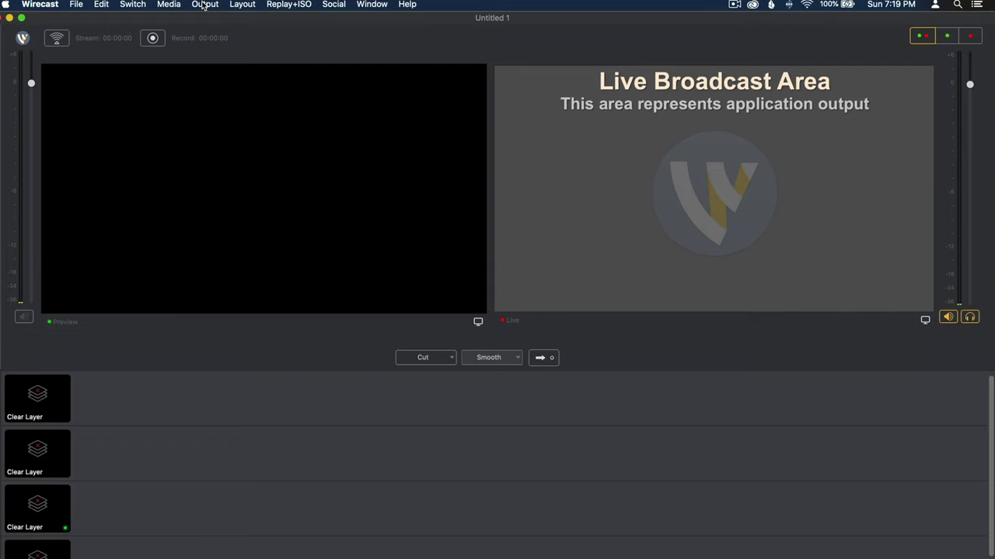
Step: Look over the Output menu options and close them without changes
click(203, 5)
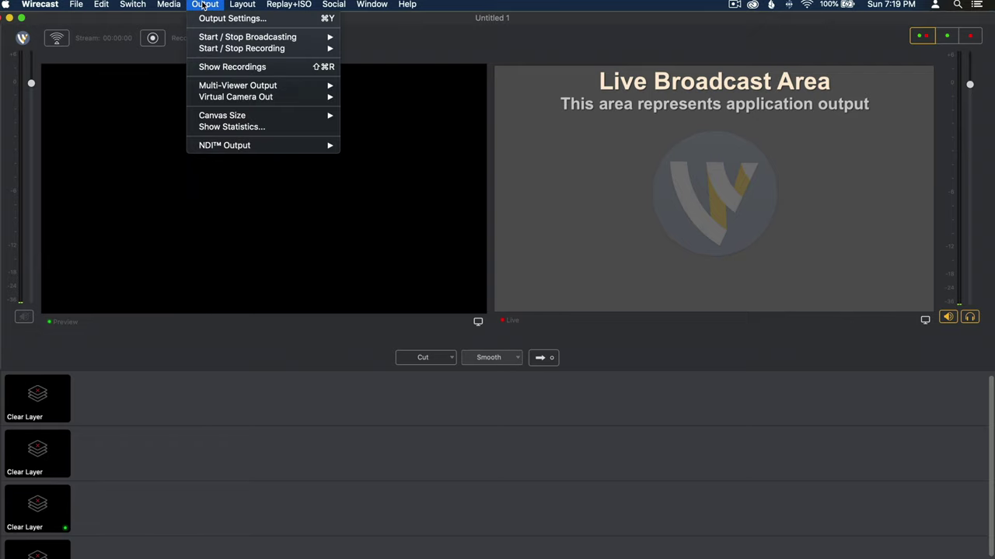
mouse_move(257, 97)
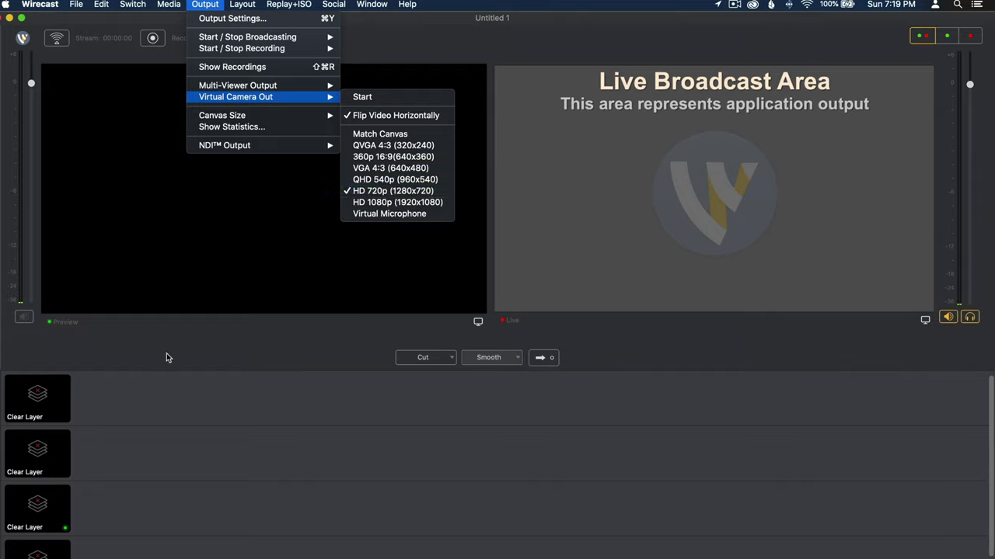
click(117, 402)
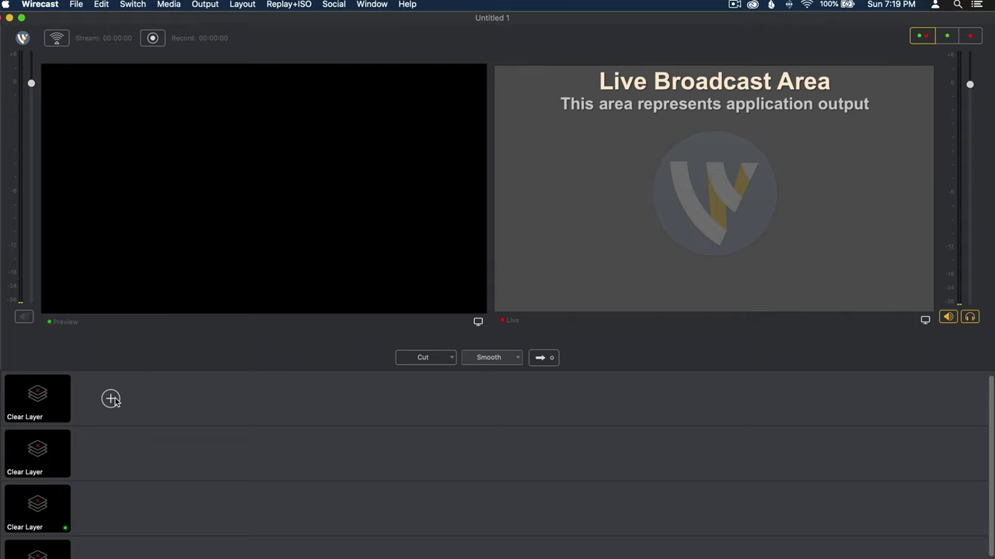
Step: Add the Logitech BRIO Video camera as a shot on the first layer
click(111, 399)
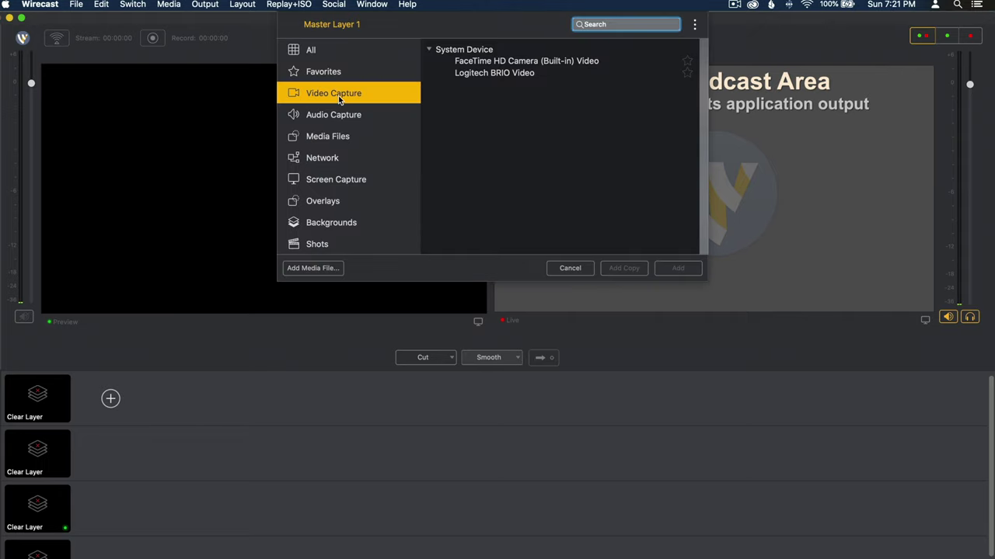
click(497, 73)
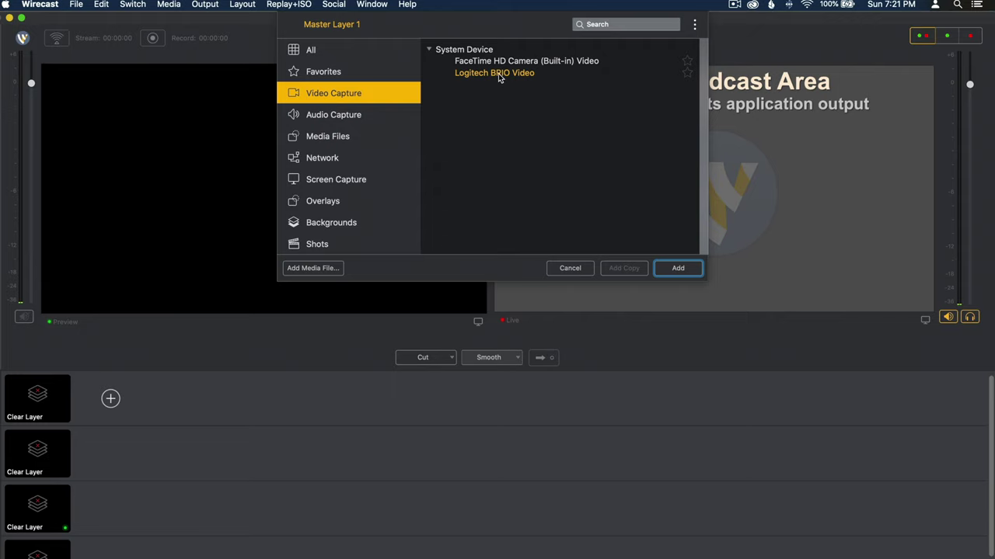
click(678, 268)
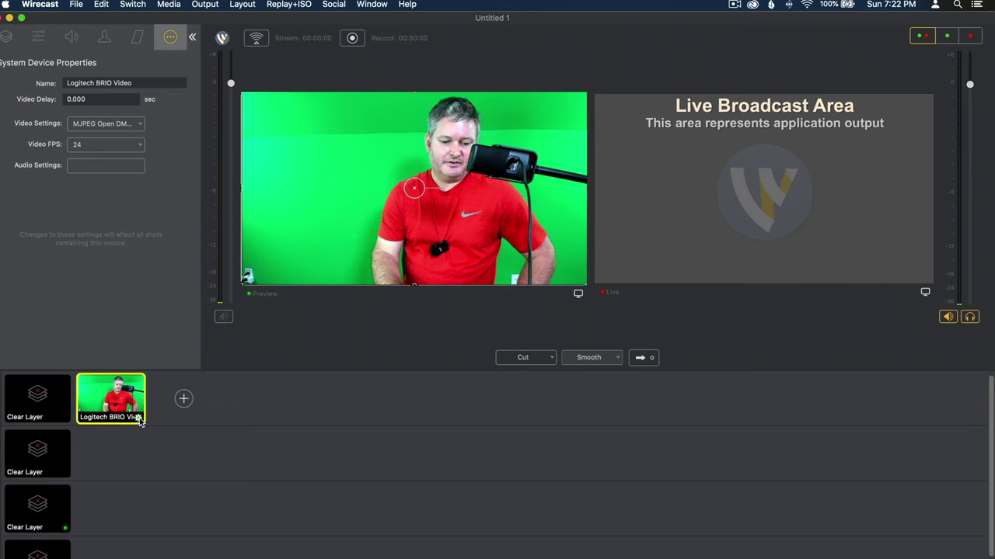
click(138, 418)
Step: Set the BRIO shot's audio to the RØDE NT-USB Mini Audio microphone
mouse_move(159, 436)
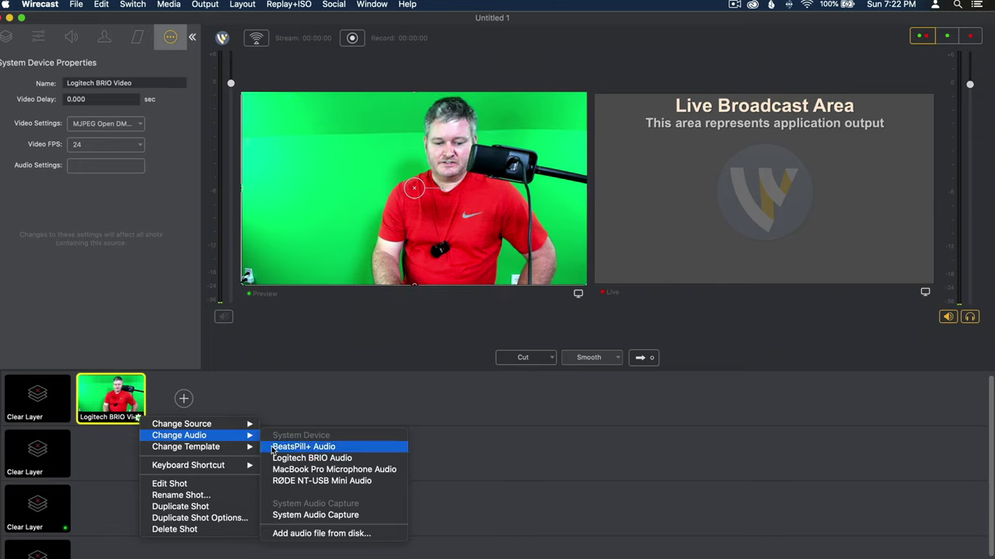
click(305, 480)
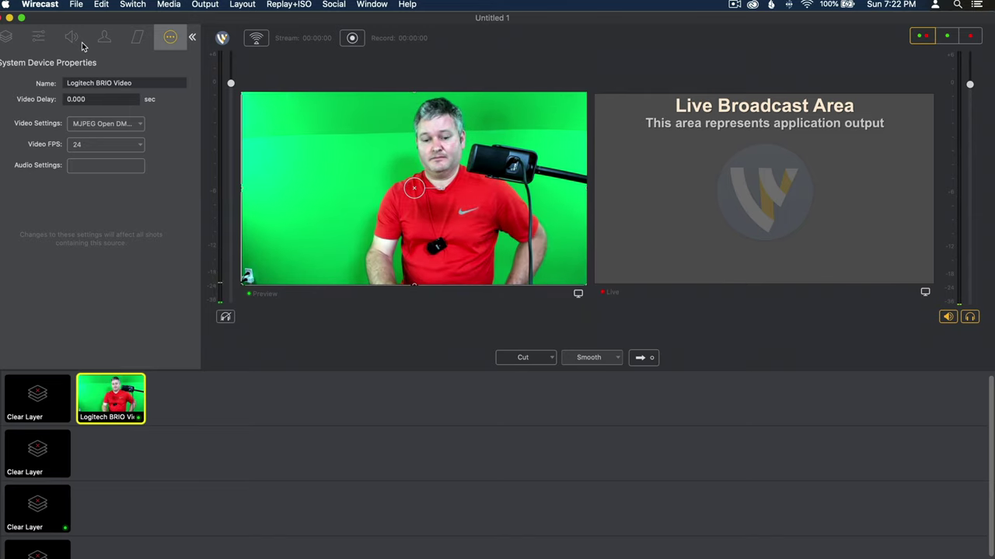
click(7, 38)
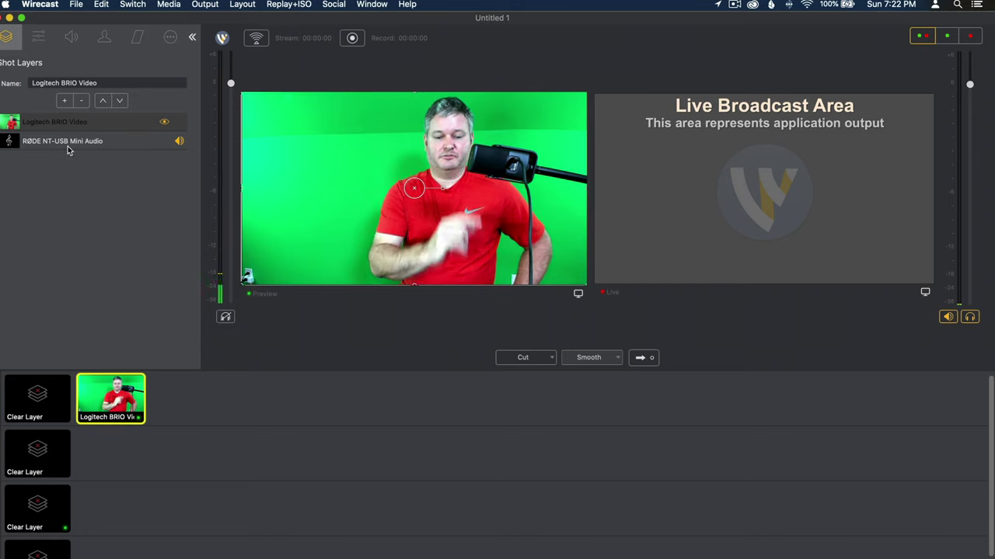
Step: Add DSC01814.jpg as a shot layer and move it beneath the camera video
click(66, 102)
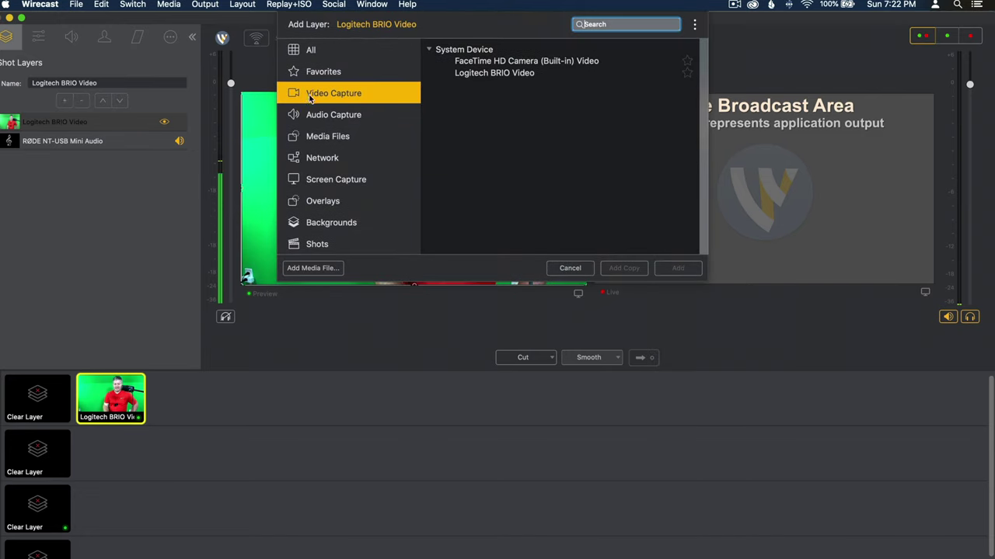
click(315, 268)
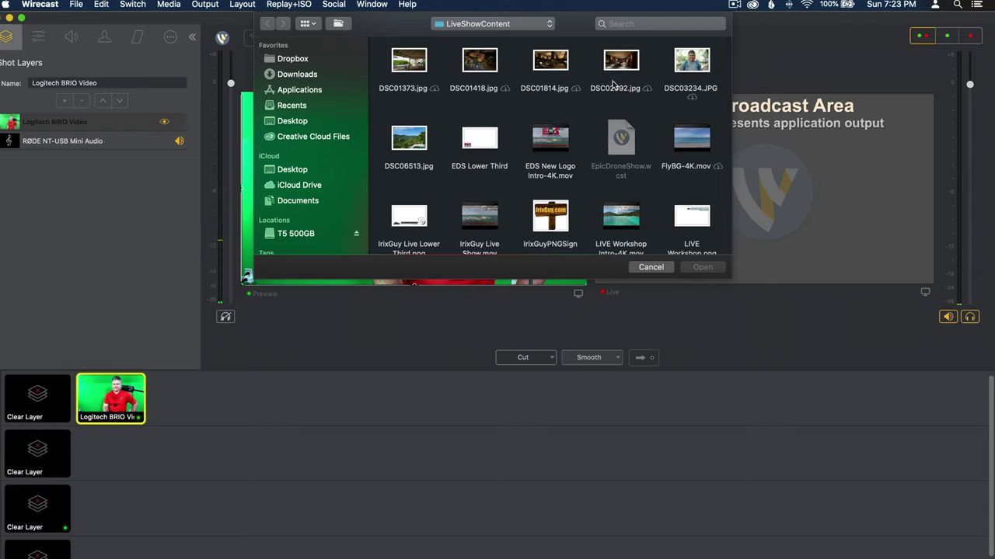
click(560, 64)
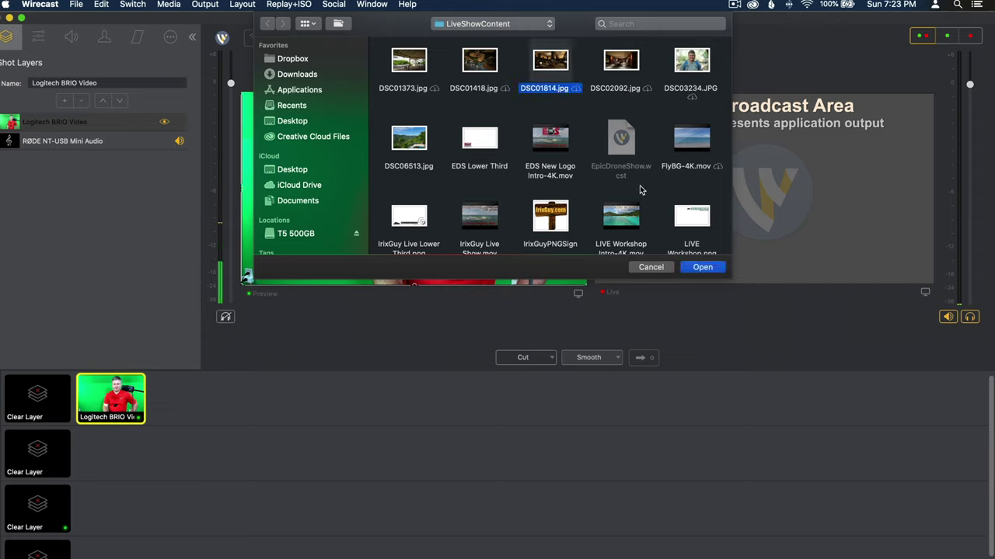
click(699, 267)
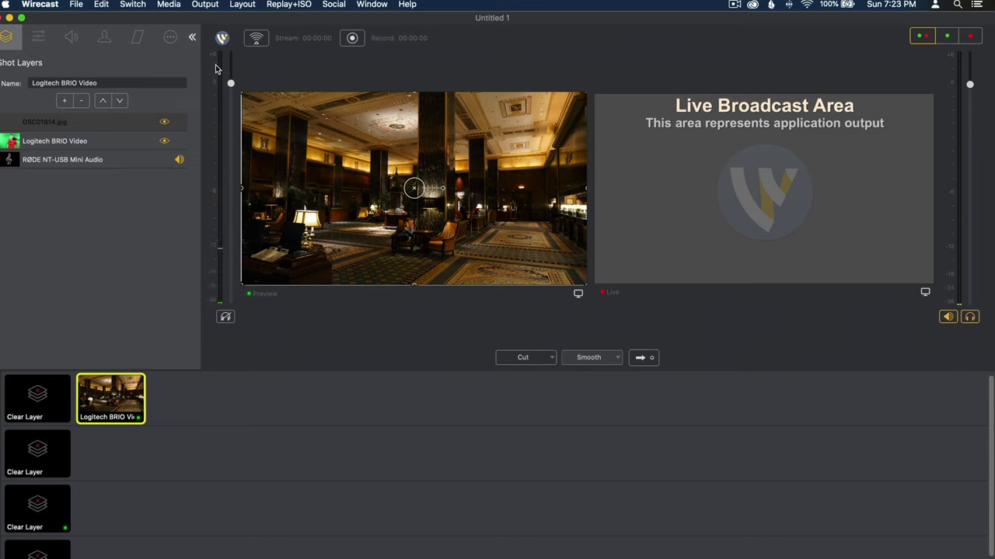
click(93, 128)
drag(93, 134, 95, 152)
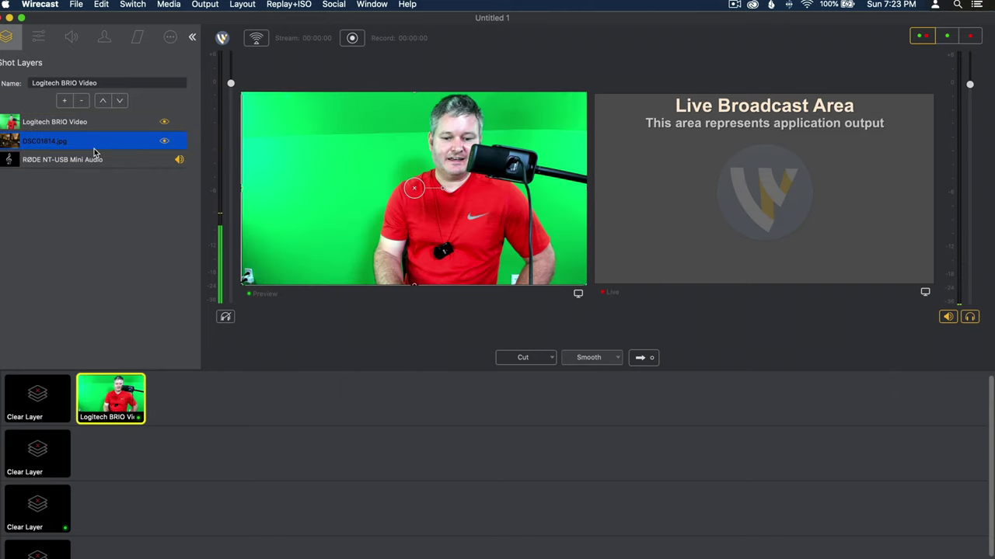
Step: Add another media layer to the shot, selecting the Mountain BG-4K.mov video
click(65, 101)
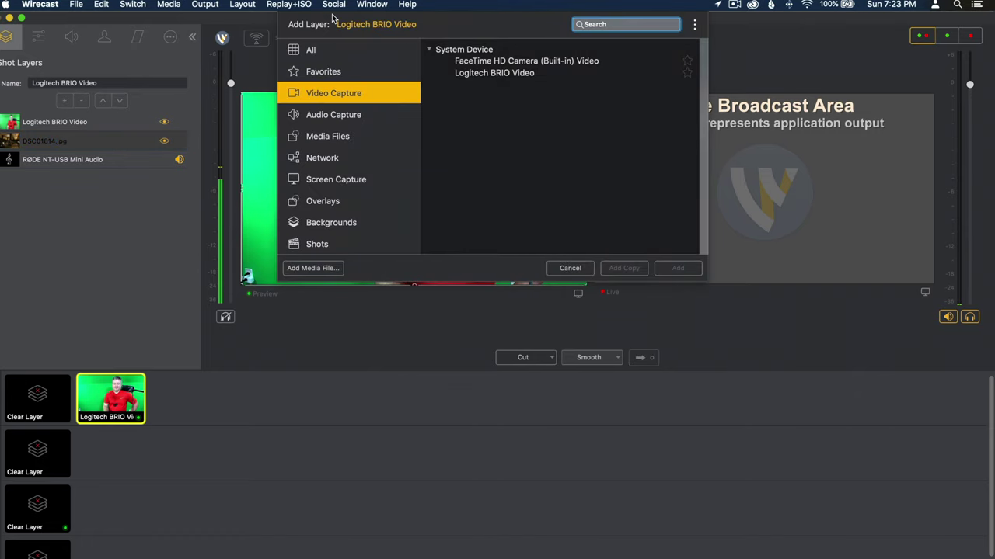
click(314, 268)
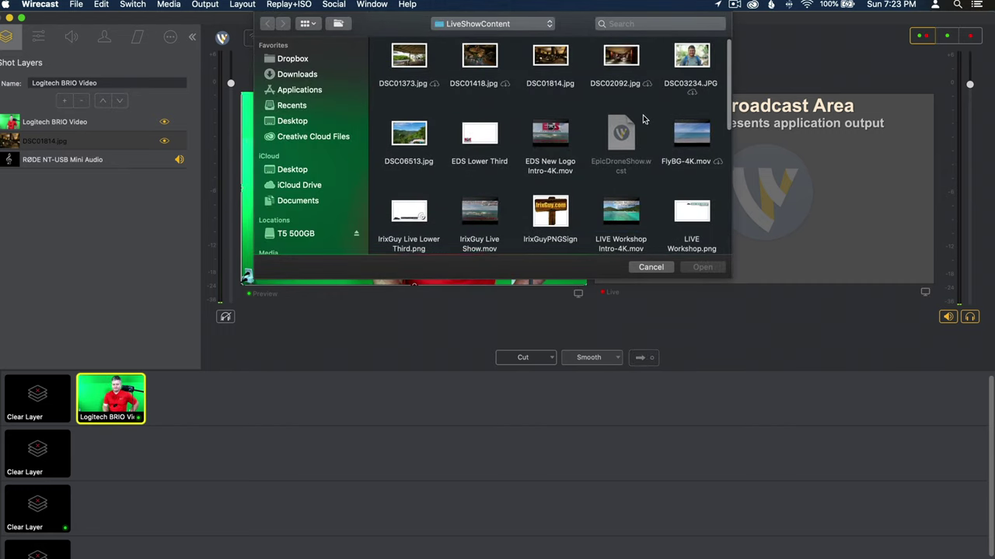
scroll(642, 119, down, 4)
scroll(643, 119, down, 1)
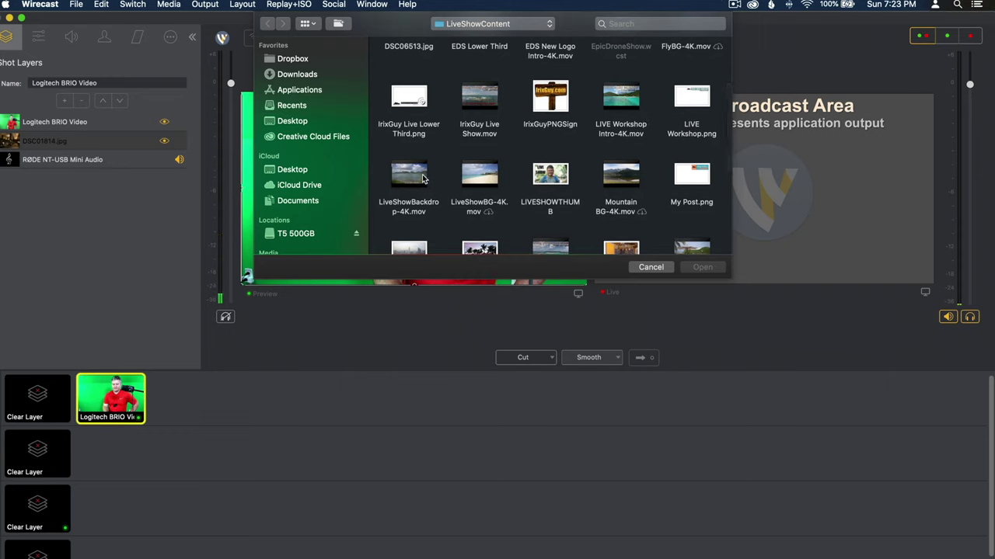
click(631, 178)
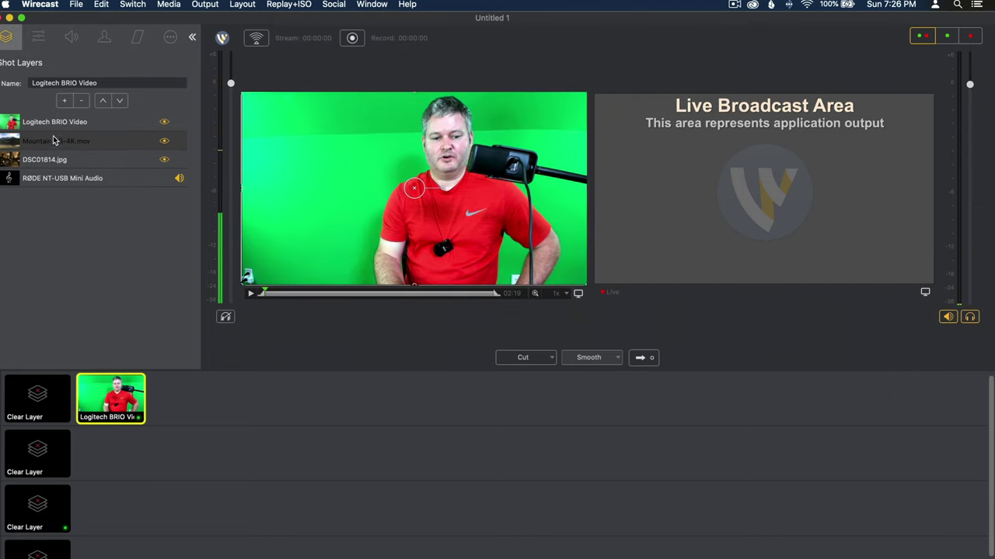
Step: Chroma-key the BRIO Video layer's green backdrop (#3DDB76) and take the keyed shot live
click(54, 126)
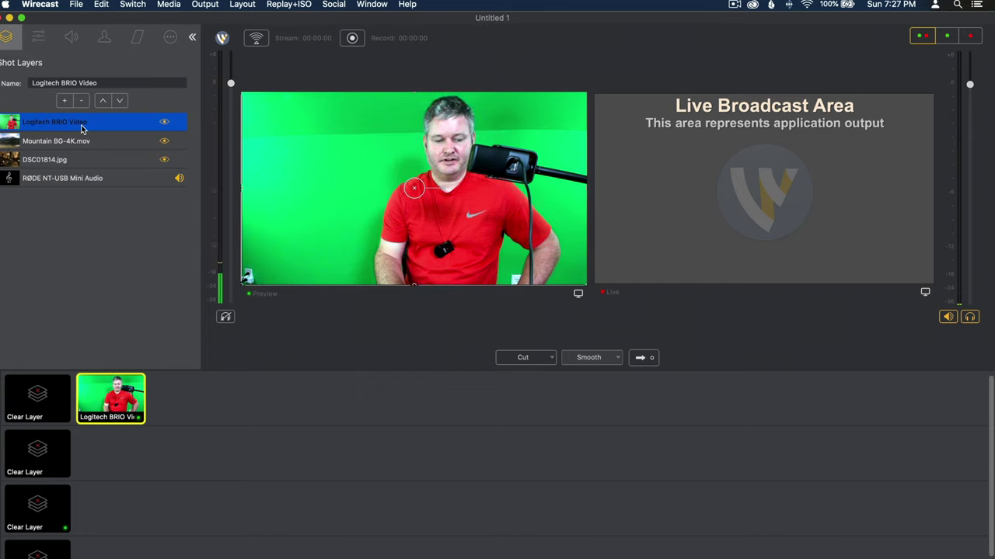
click(105, 38)
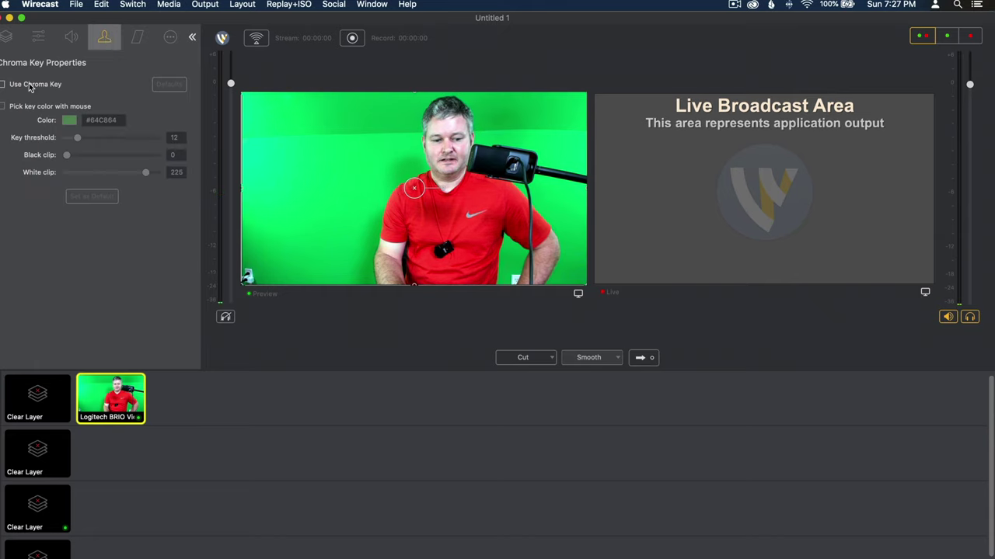
click(3, 84)
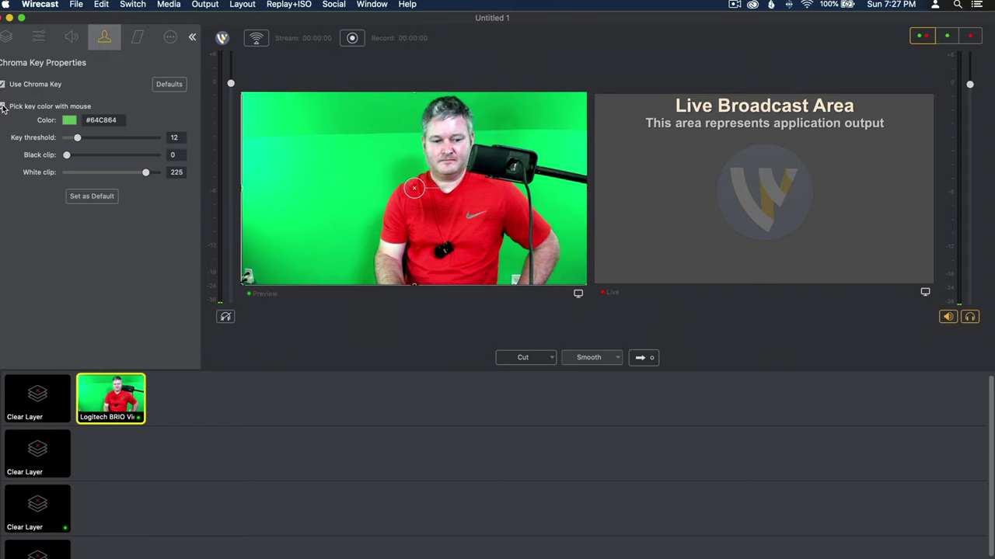
click(340, 148)
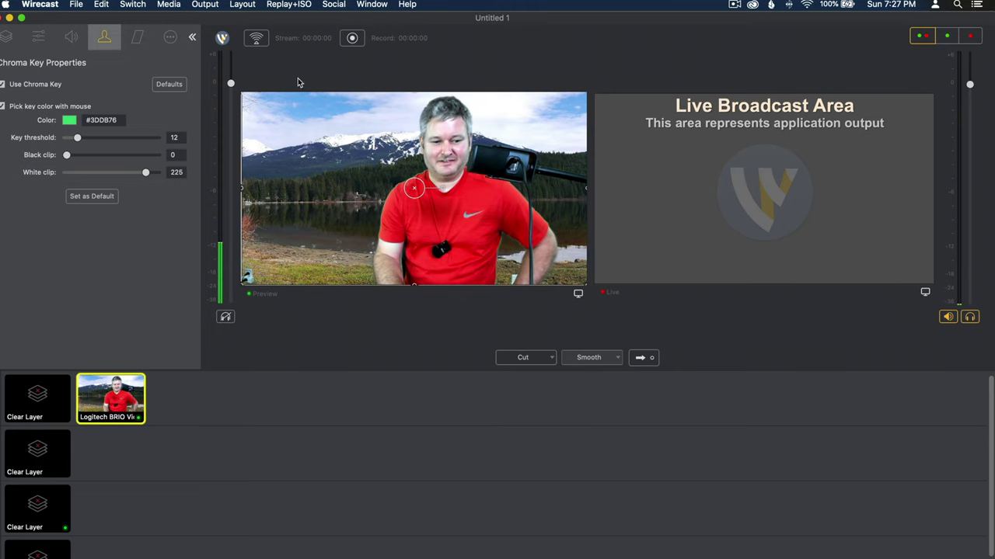
click(2, 85)
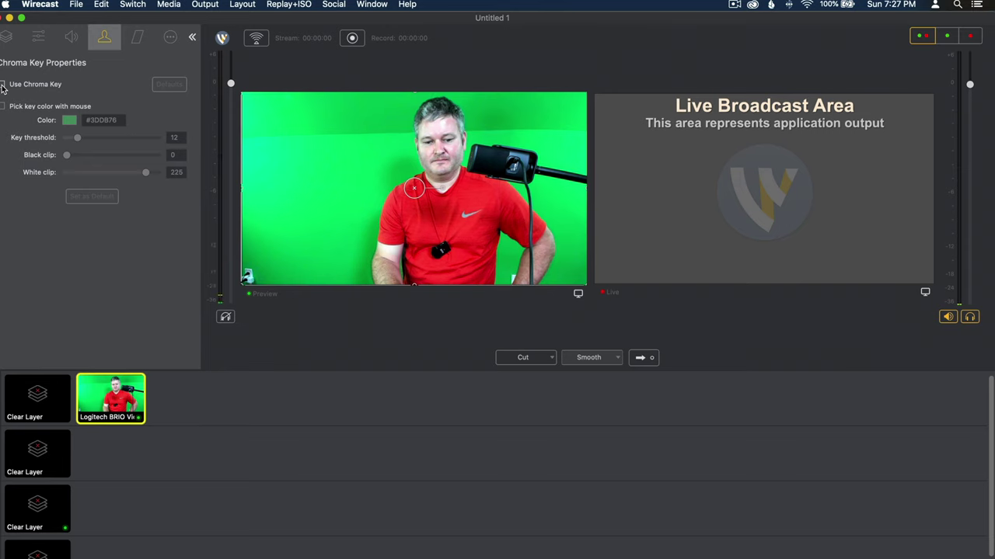
click(3, 84)
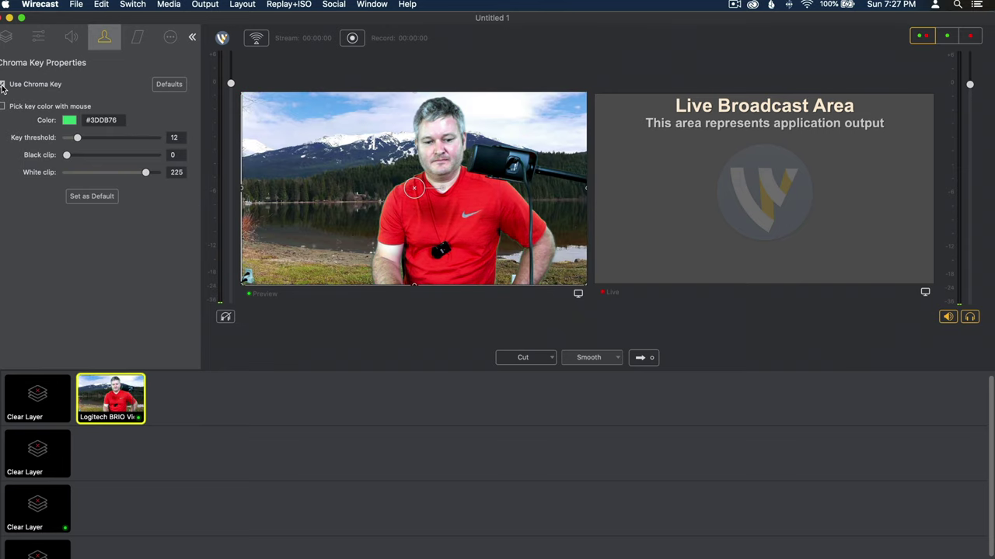
click(641, 359)
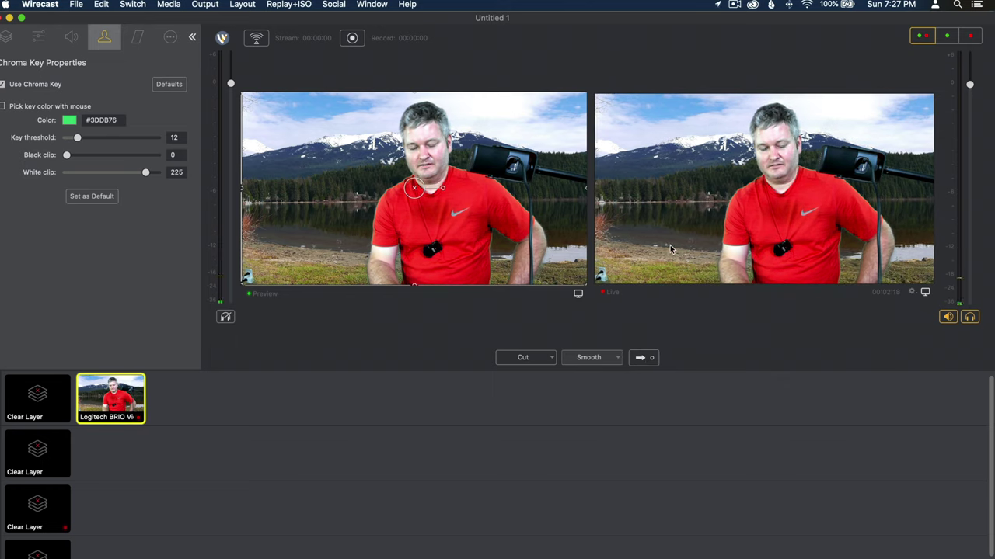
Step: Mute the computer's sound and raise the chroma key threshold from 12 to 99
key(XF86AudioMute)
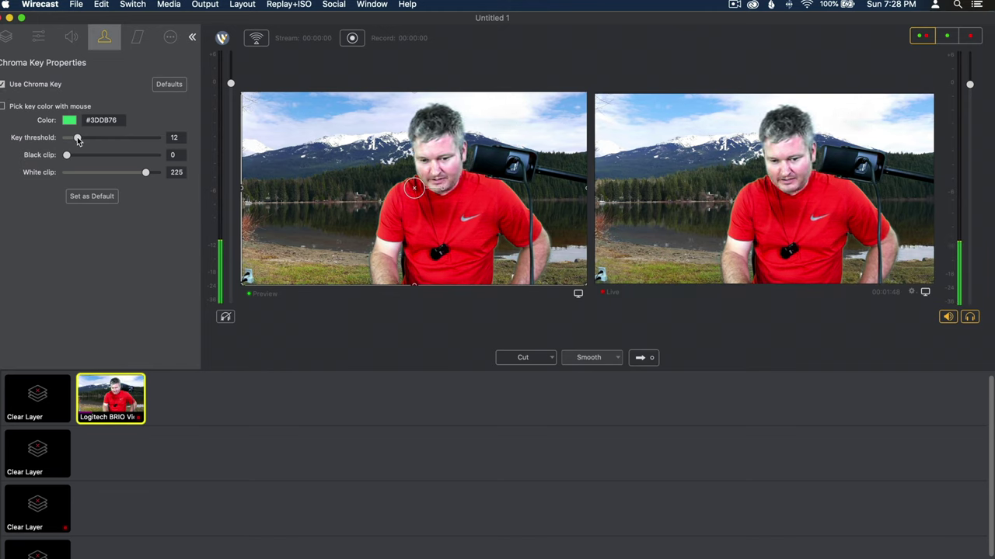
drag(77, 139, 157, 129)
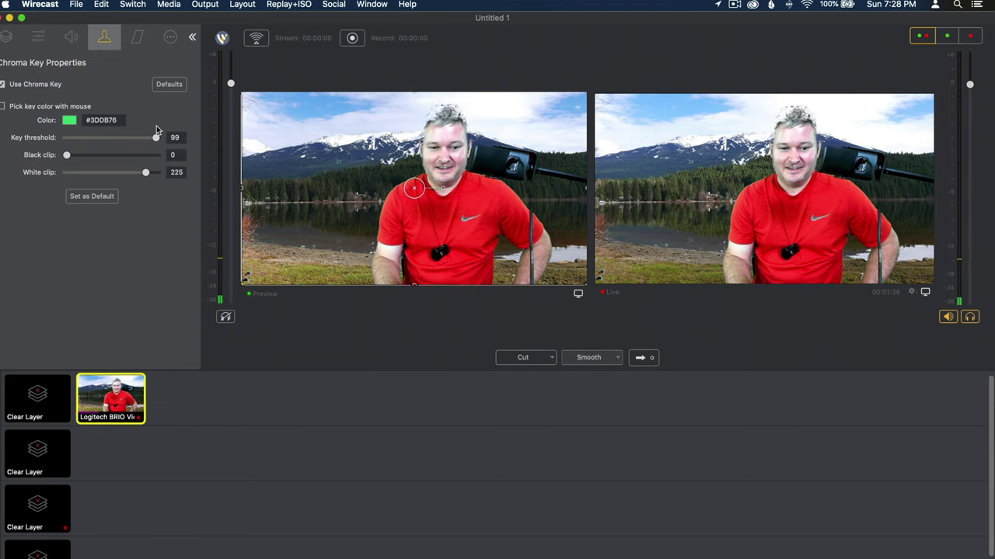
Step: Bring the key threshold down to 11 and return to the Shot Layers list
drag(156, 128, 79, 146)
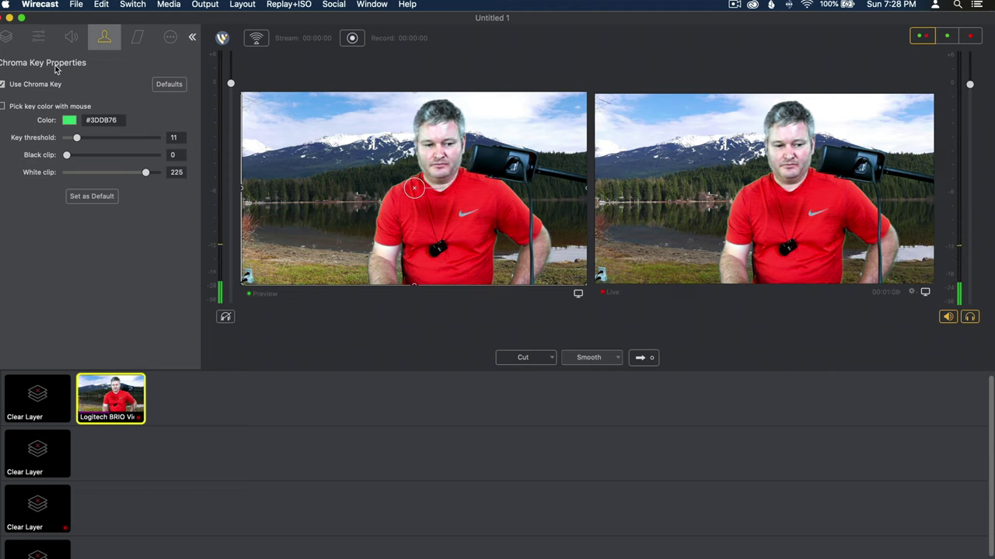
click(7, 37)
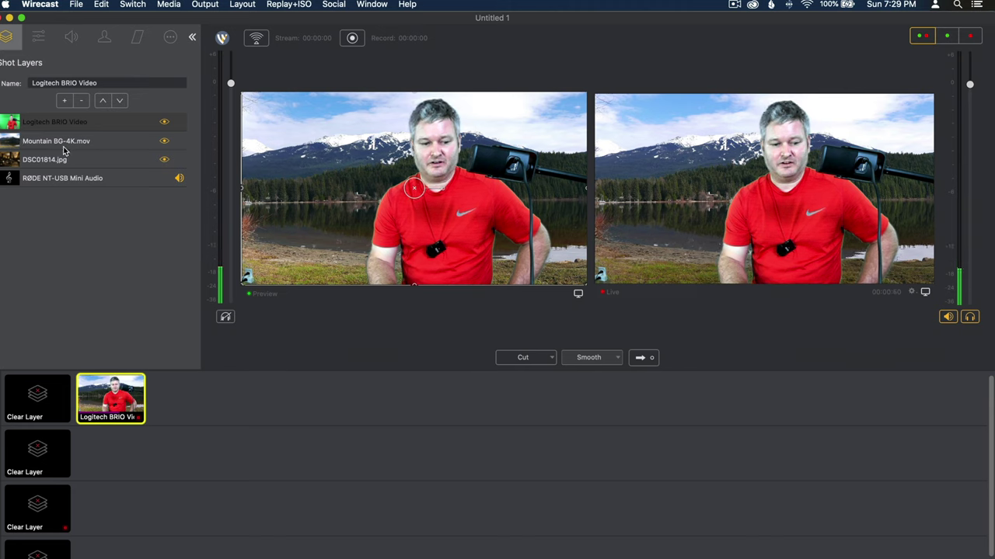
Step: Hide the Mountain BG-4K.mov layer and take the lobby-background composite live
click(165, 142)
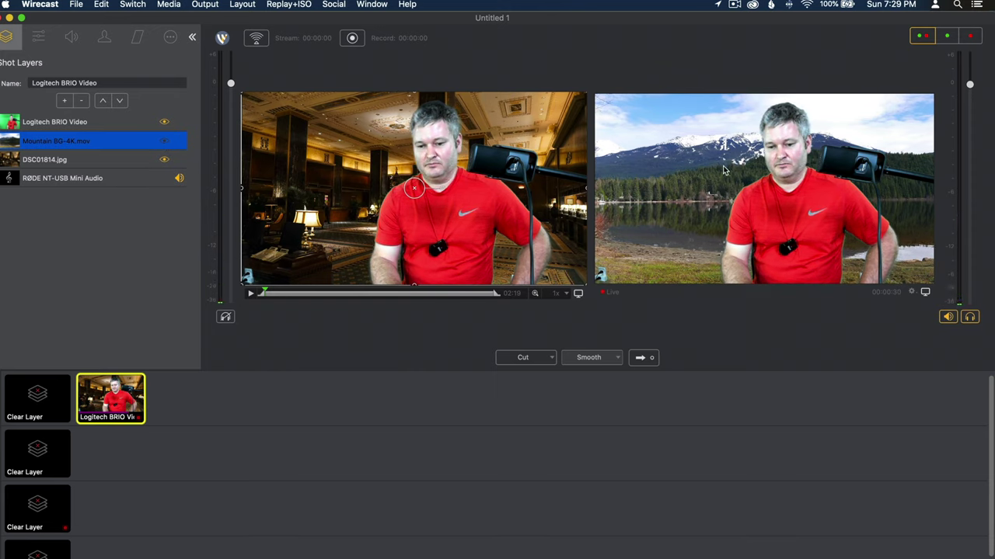
click(642, 359)
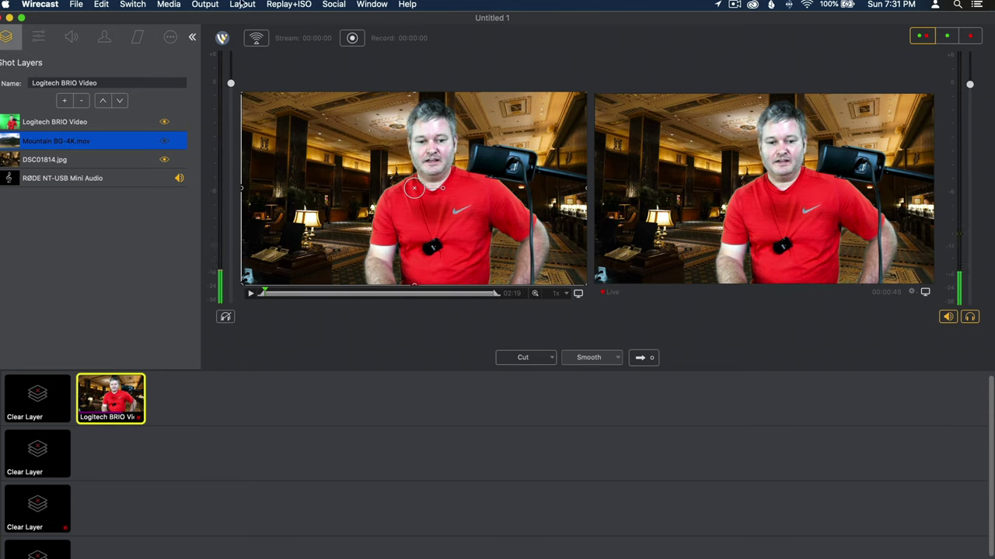
Step: Start Virtual Camera Out from the Output menu at HD 720p
click(206, 4)
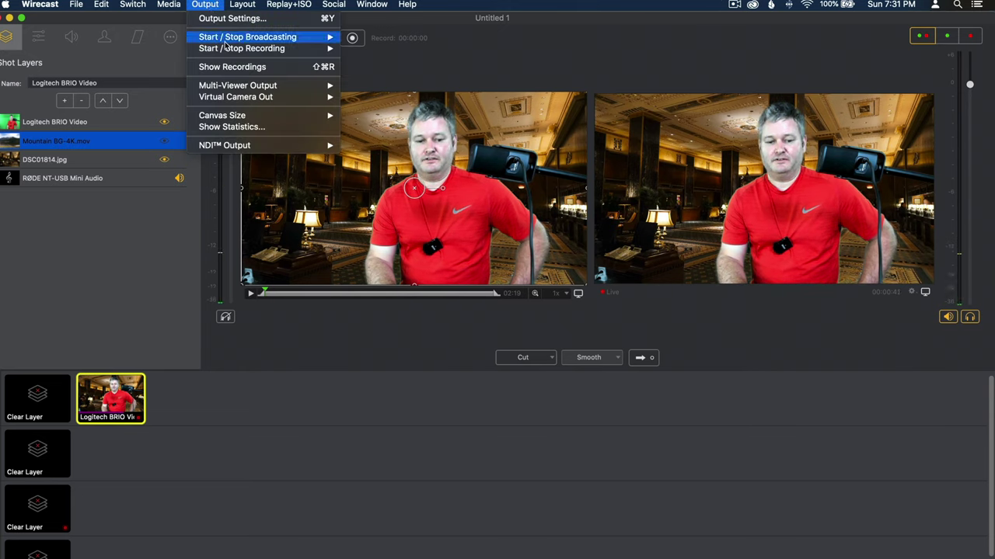
mouse_move(247, 99)
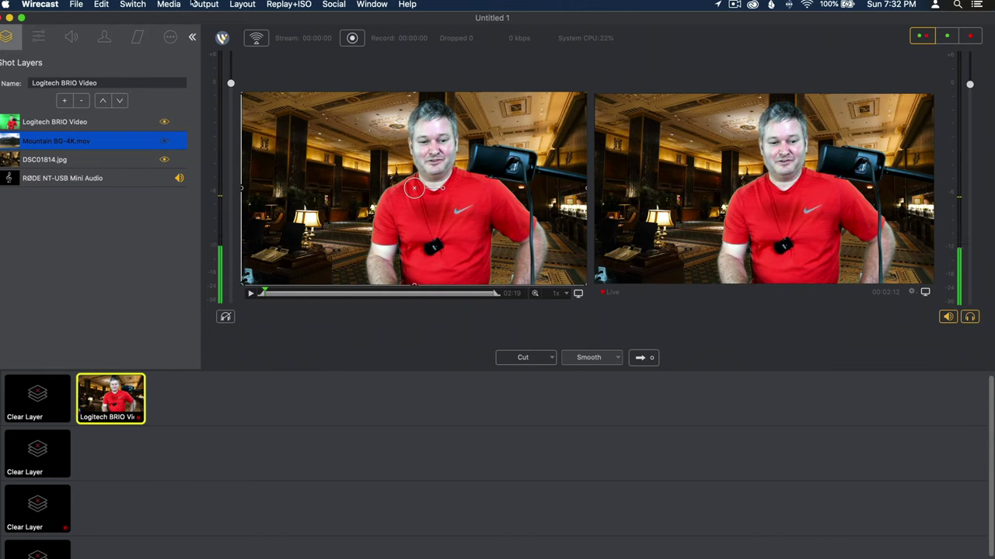
click(205, 4)
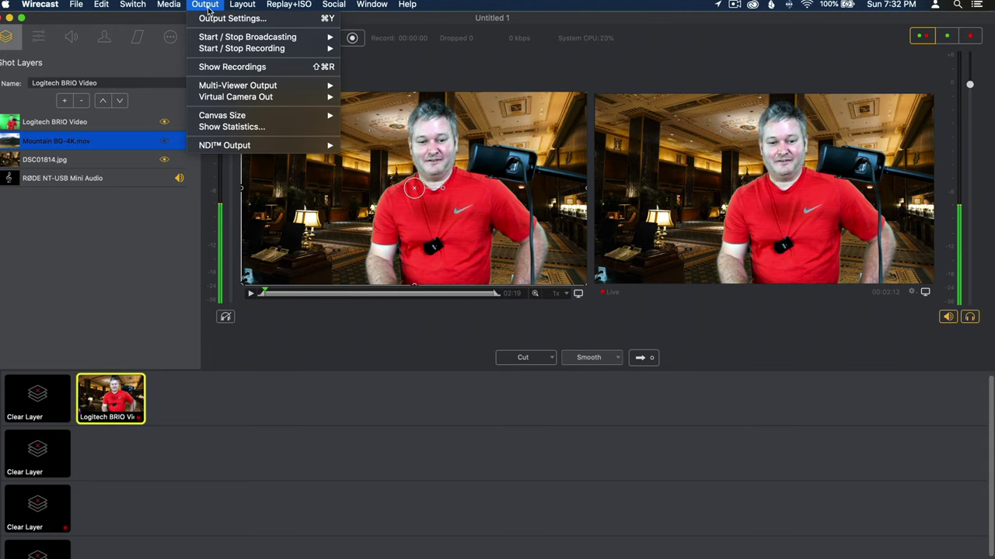
Step: Check that Virtual Camera Out shows Stop with HD 720p (1280x720) ticked
mouse_move(247, 97)
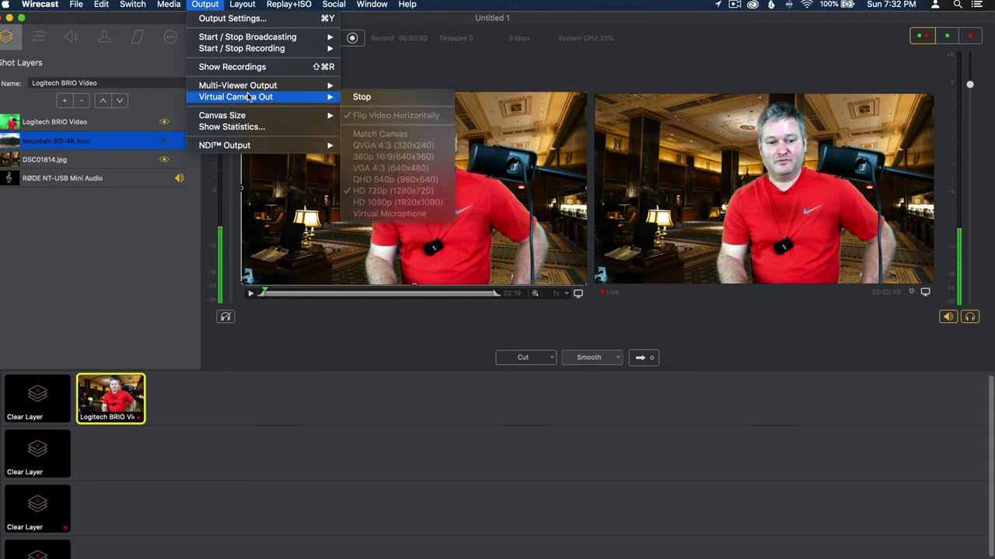